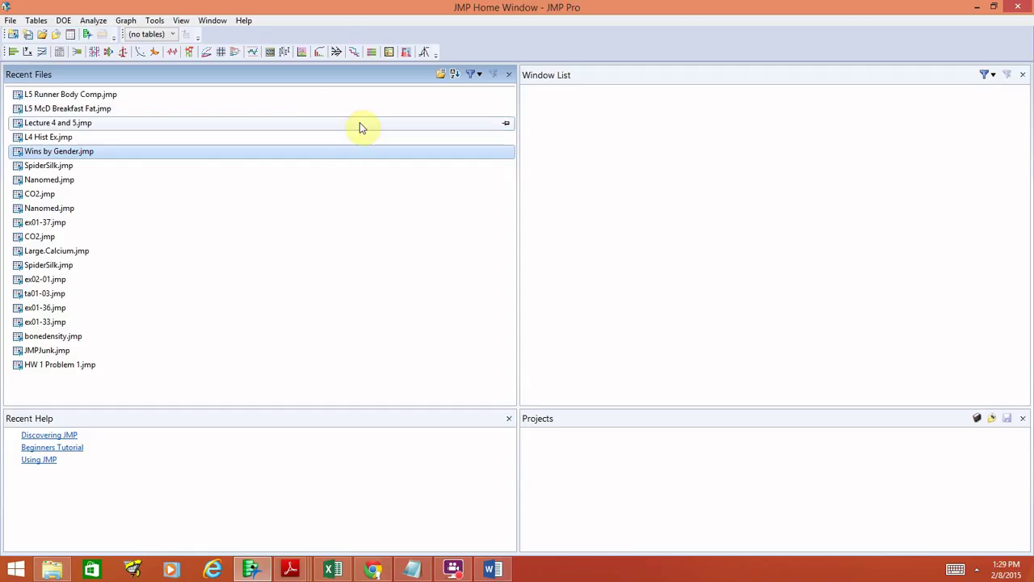
Open the L5 Runner Body Comp data table from the 3615 15 Spring folder
left_click(9, 20)
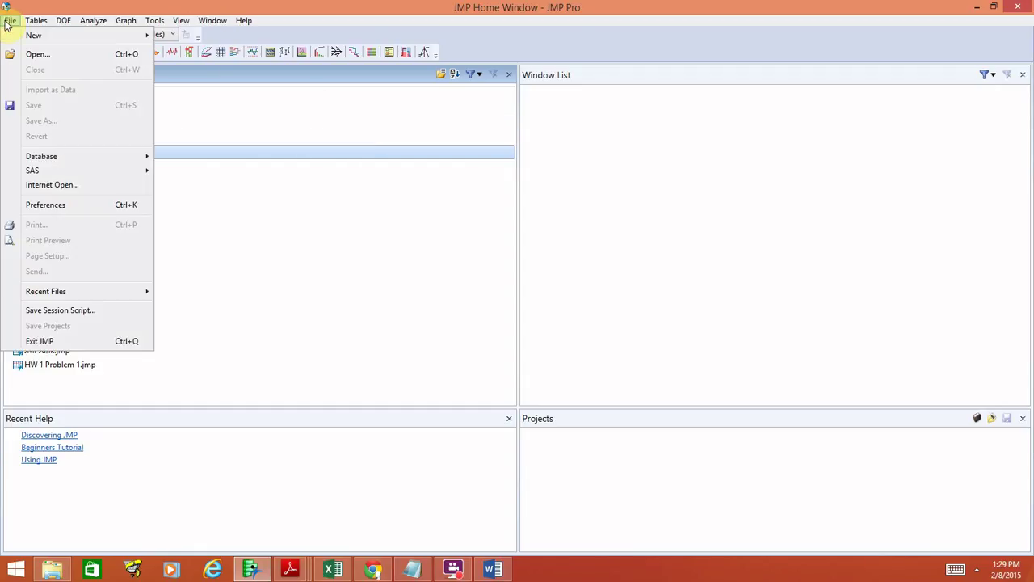
left_click(20, 52)
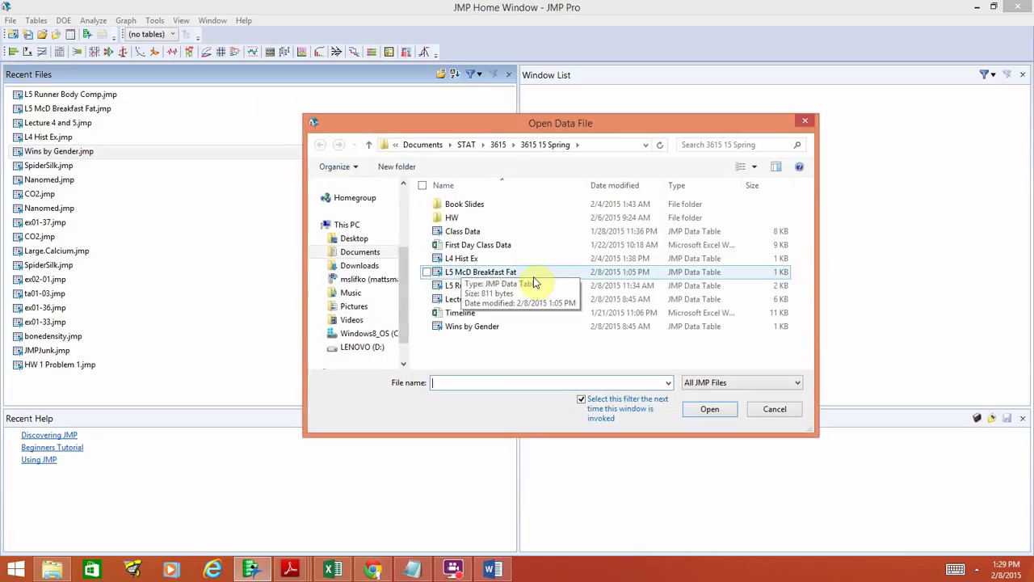
left_click(538, 275)
left_click(534, 287)
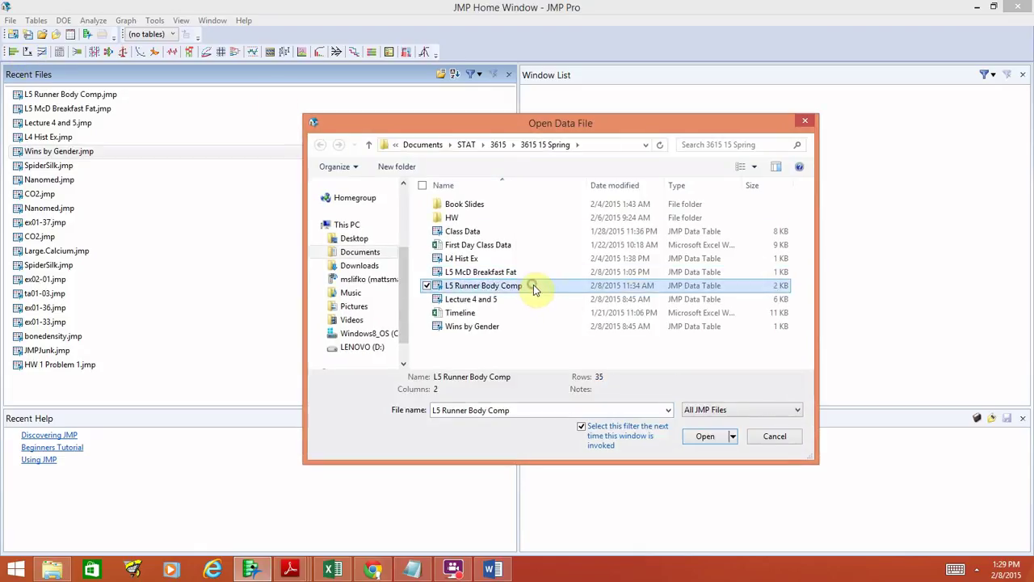
left_click(695, 437)
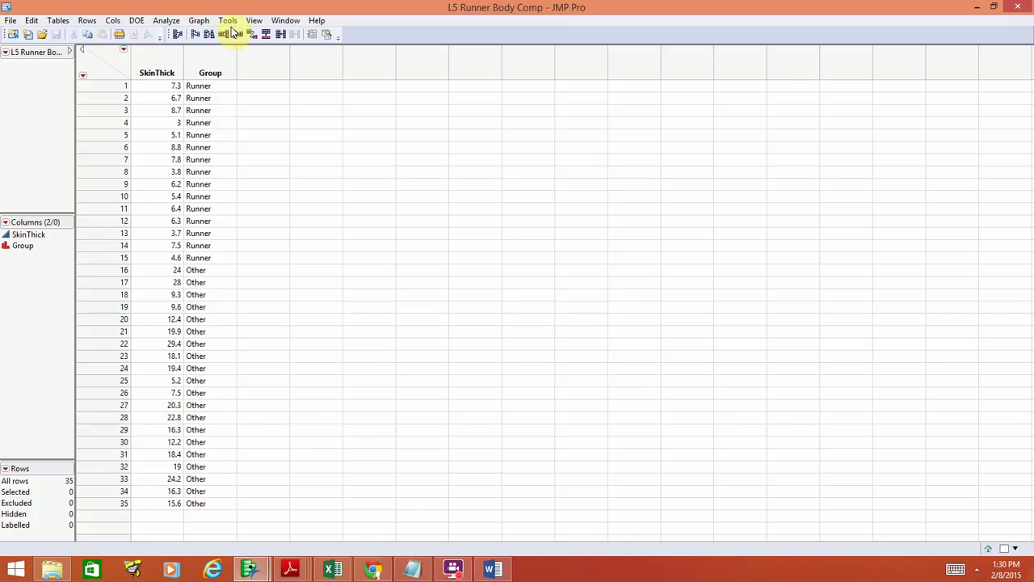
In Graph Builder, plot Group on the X axis and SkinThick on the Y axis
left_click(198, 20)
left_click(194, 37)
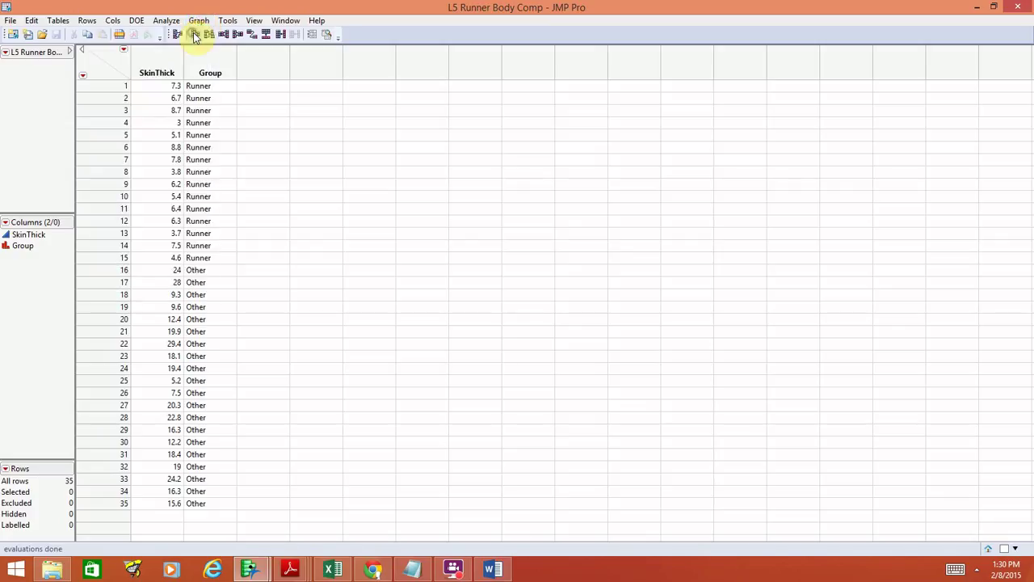
left_click_drag(650, 132, 555, 93)
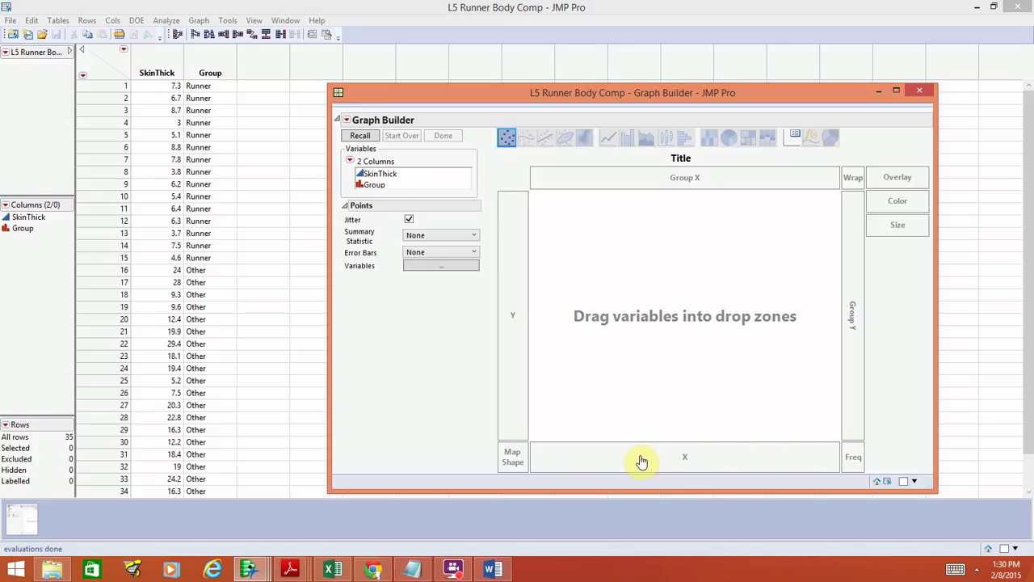
left_click_drag(388, 186, 662, 461)
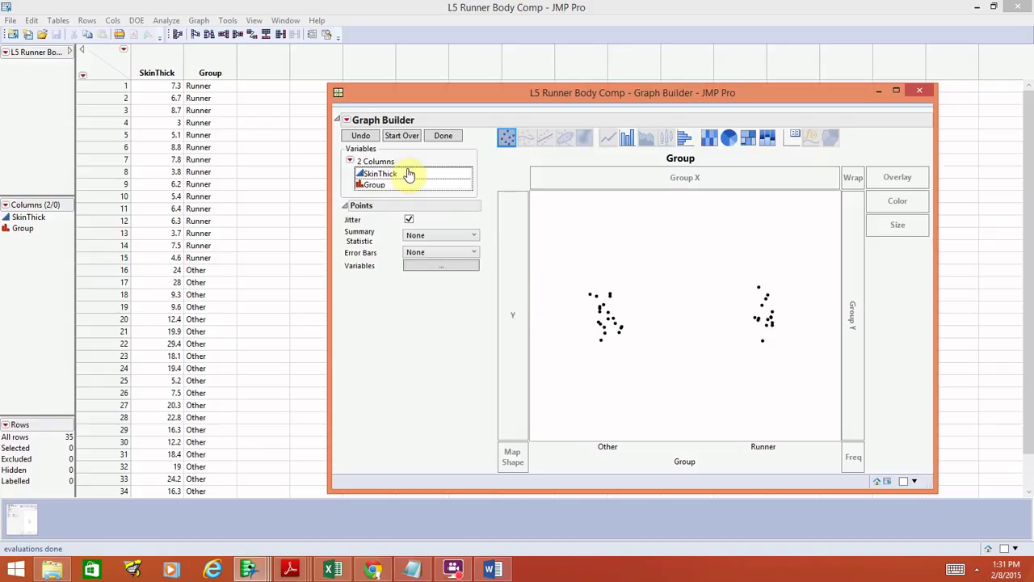
left_click_drag(393, 172, 508, 265)
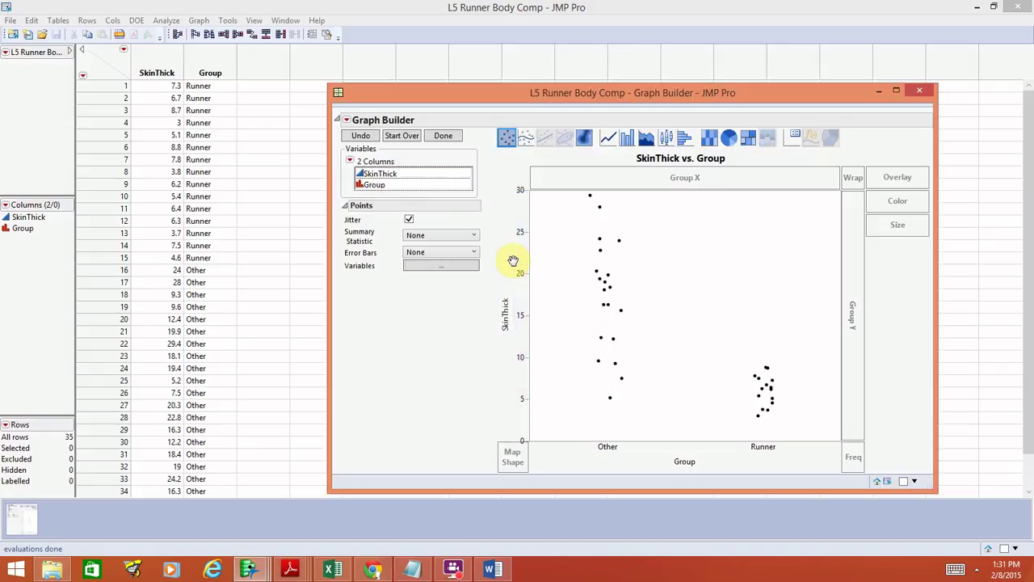
Switch the SkinThick vs. Group chart to the Box Plot element
left_click(666, 141)
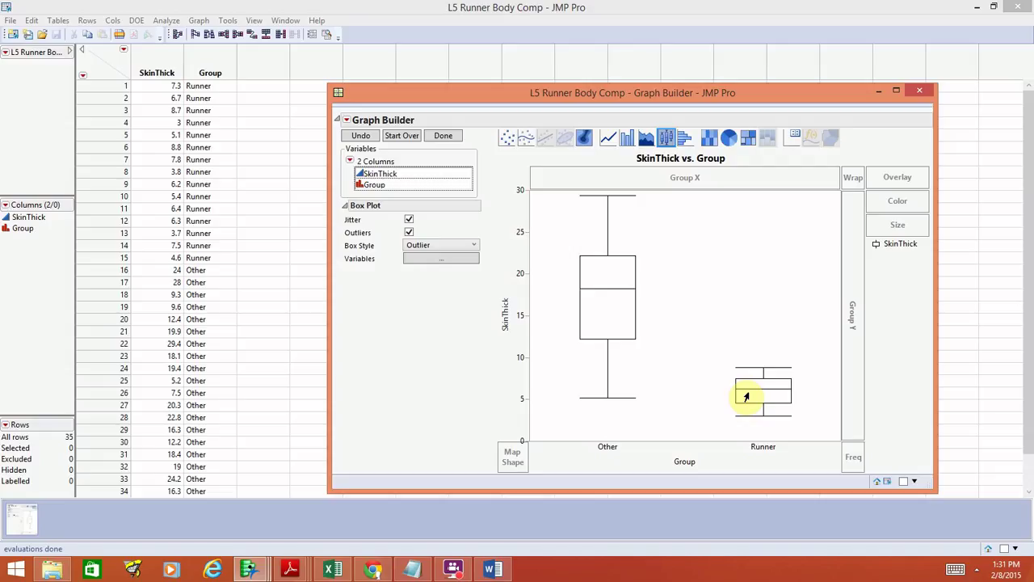
Copy the SkinThick vs. Group graph with Edit > Copy Graph and switch to Word
right_click(718, 280)
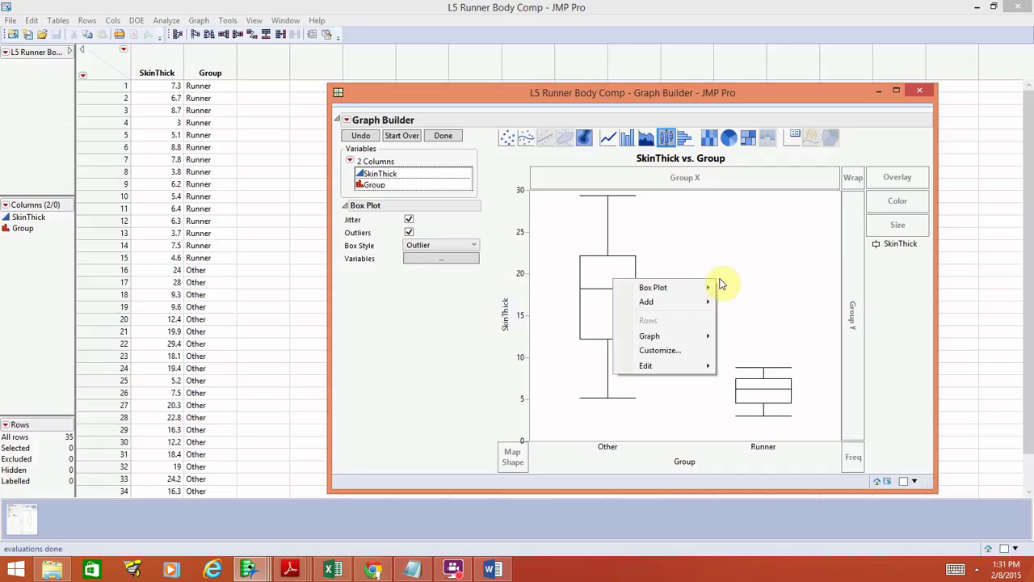
mouse_move(677, 366)
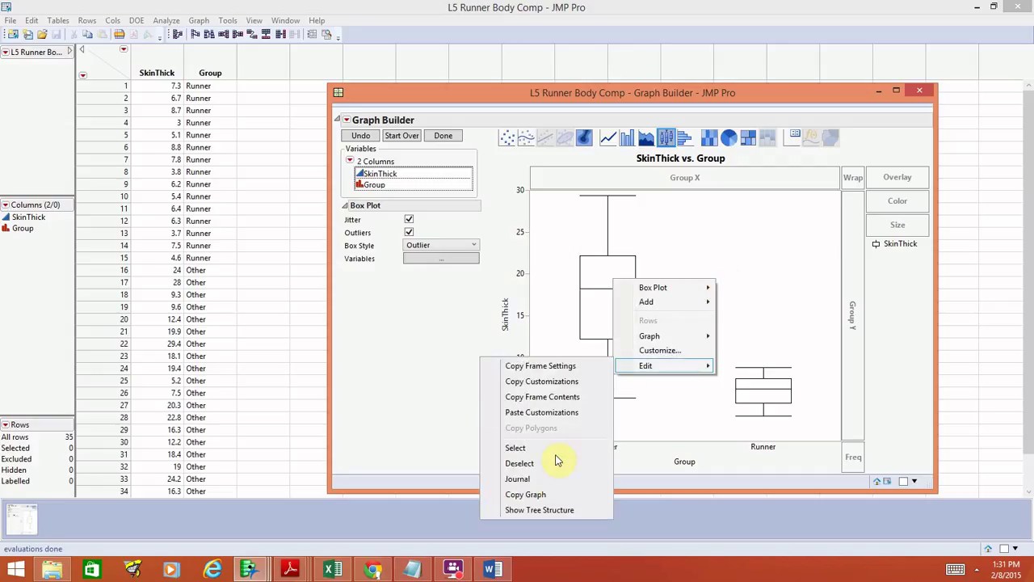
left_click(548, 494)
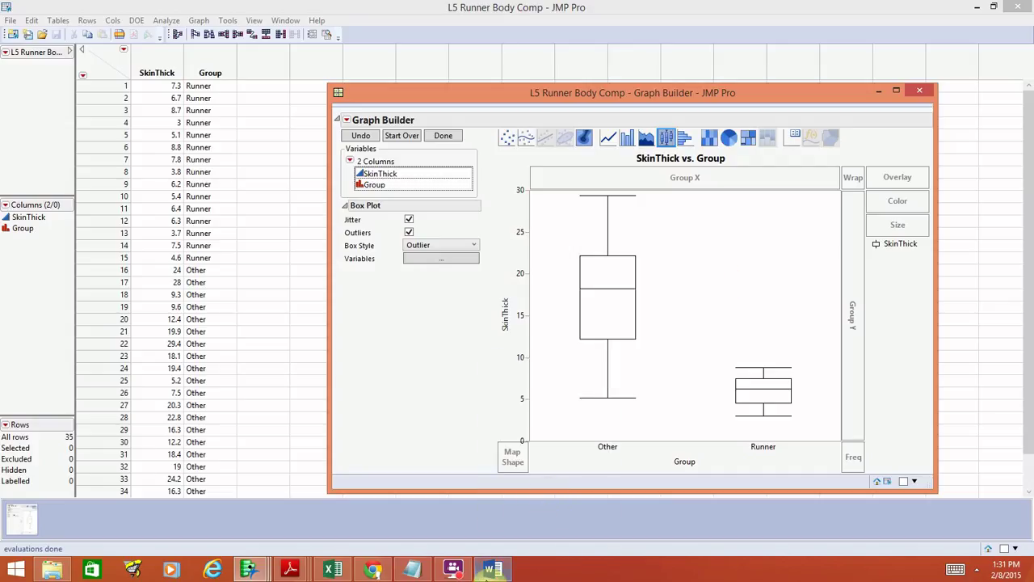
left_click(488, 571)
Paste the box-plot graph into Document1, resize it smaller, and go back to Graph Builder
key("ctrl+v")
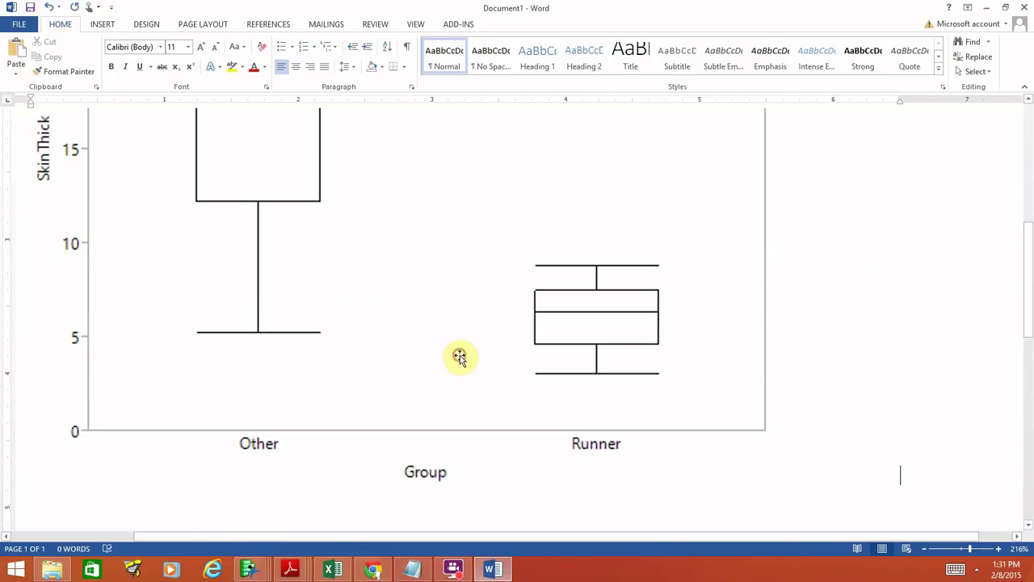
left_click(459, 356)
left_click_drag(901, 482, 568, 286)
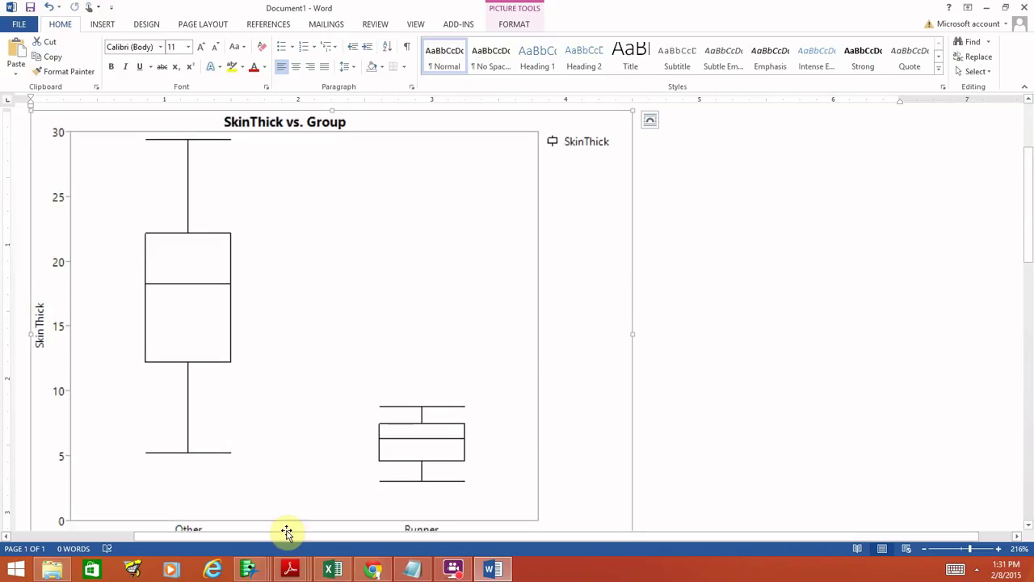
mouse_move(248, 570)
left_click(364, 501)
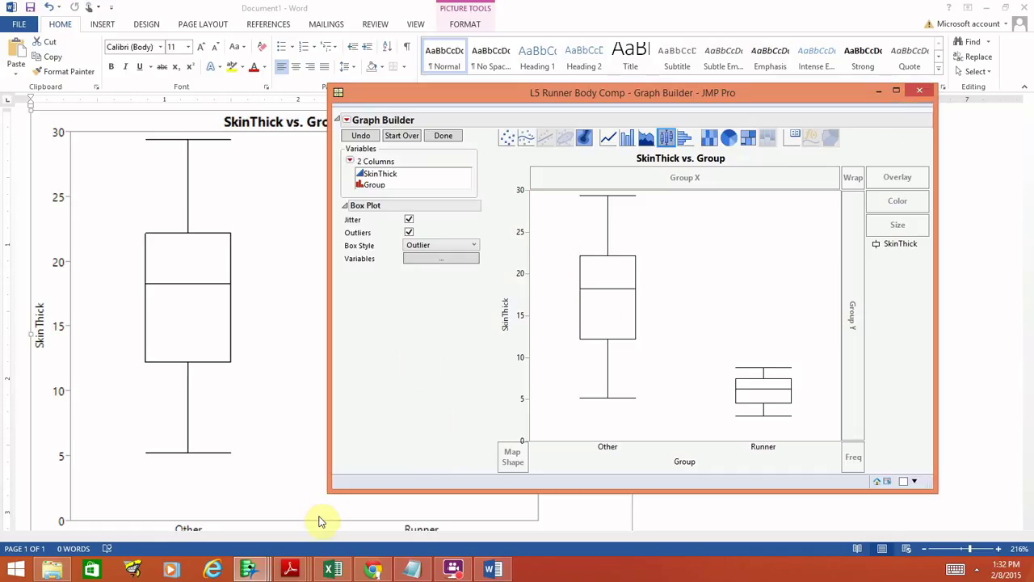
Close Graph Builder and bring the L5 Runner Body Comp data table forward
left_click(919, 89)
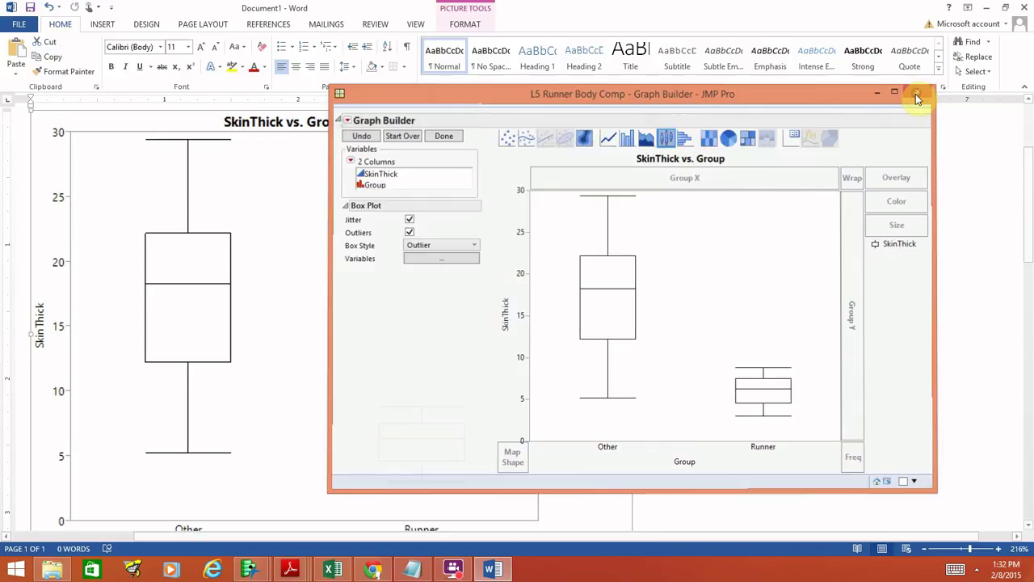
mouse_move(248, 569)
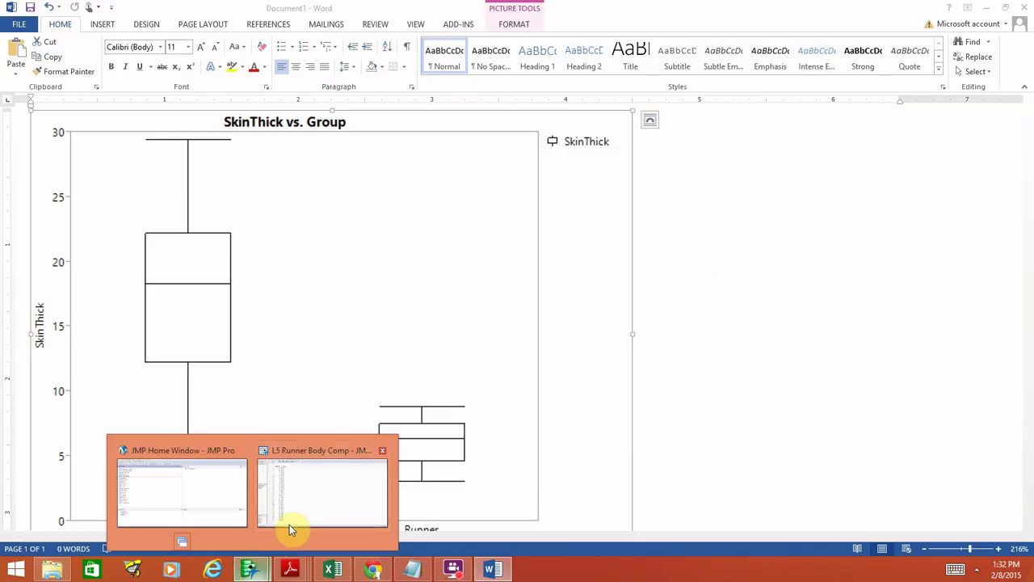
left_click(290, 527)
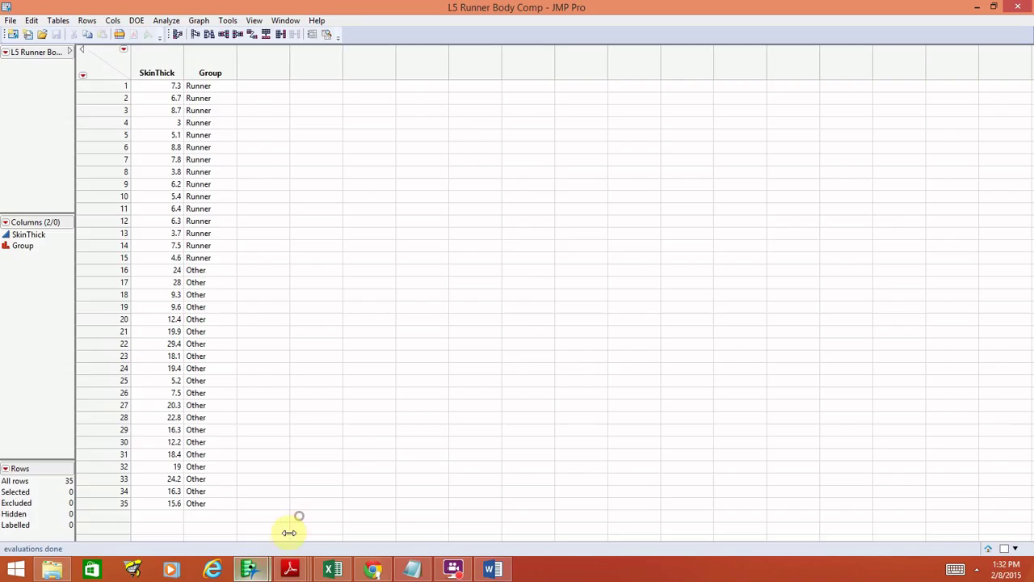
left_click(176, 21)
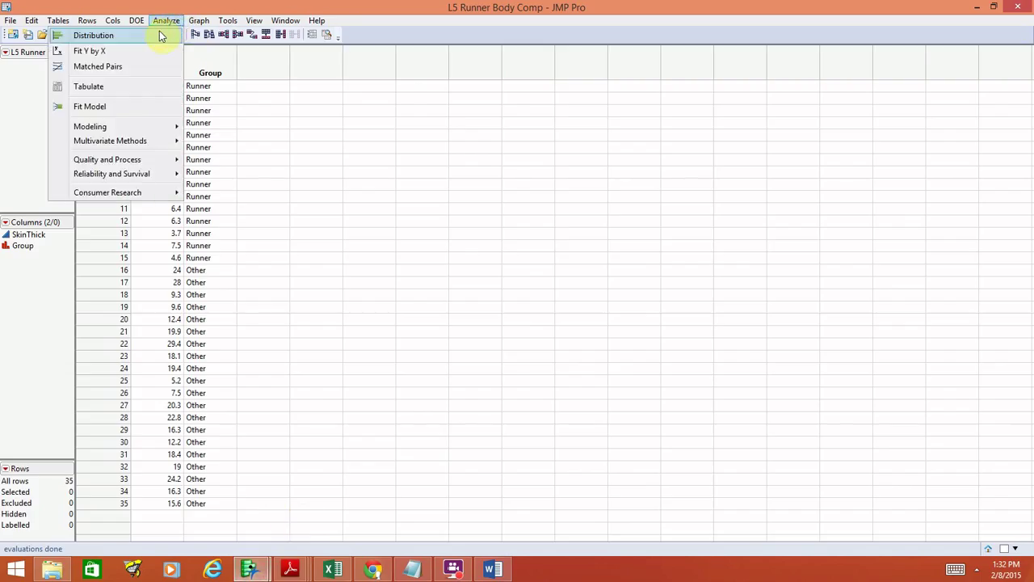
Run a Distribution with SkinThick as Y, Columns and Group as the By variable
left_click(94, 35)
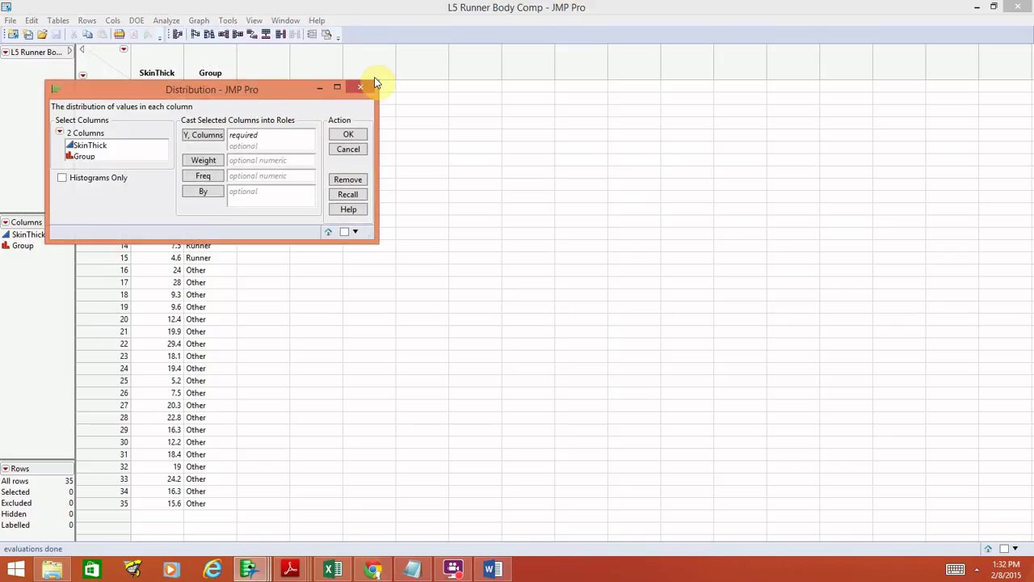
left_click(93, 146)
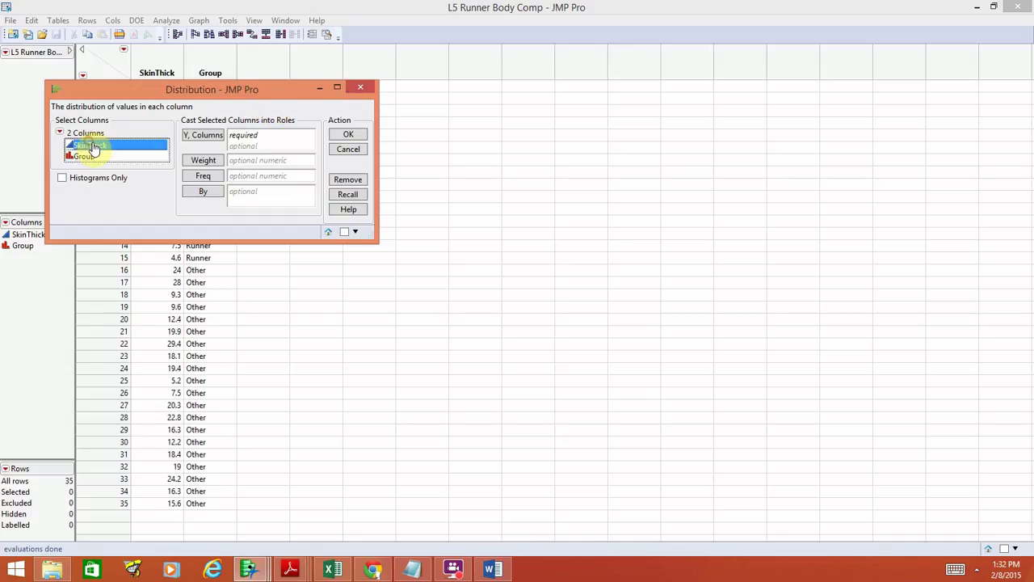
left_click(188, 134)
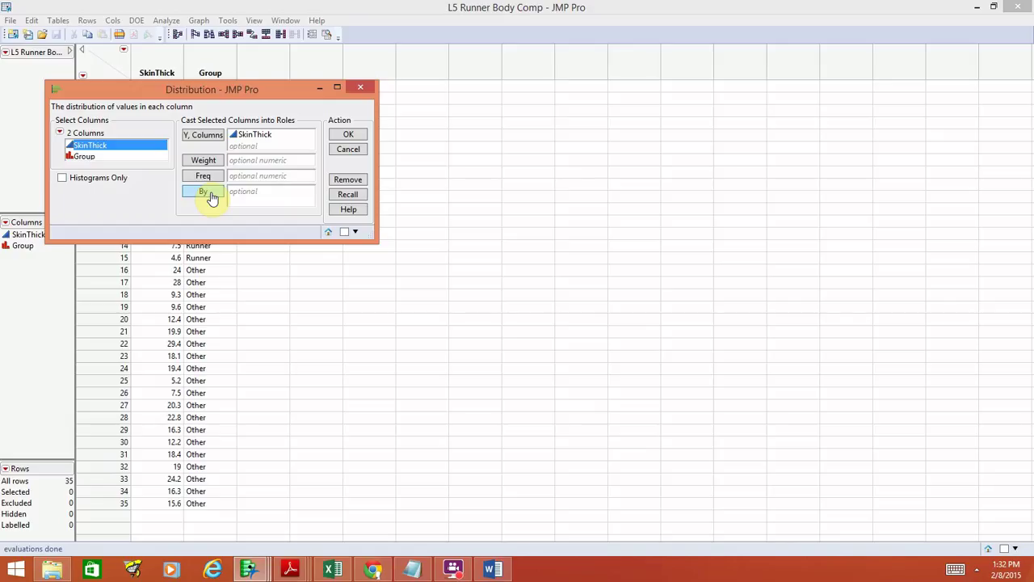
left_click_drag(86, 156, 238, 199)
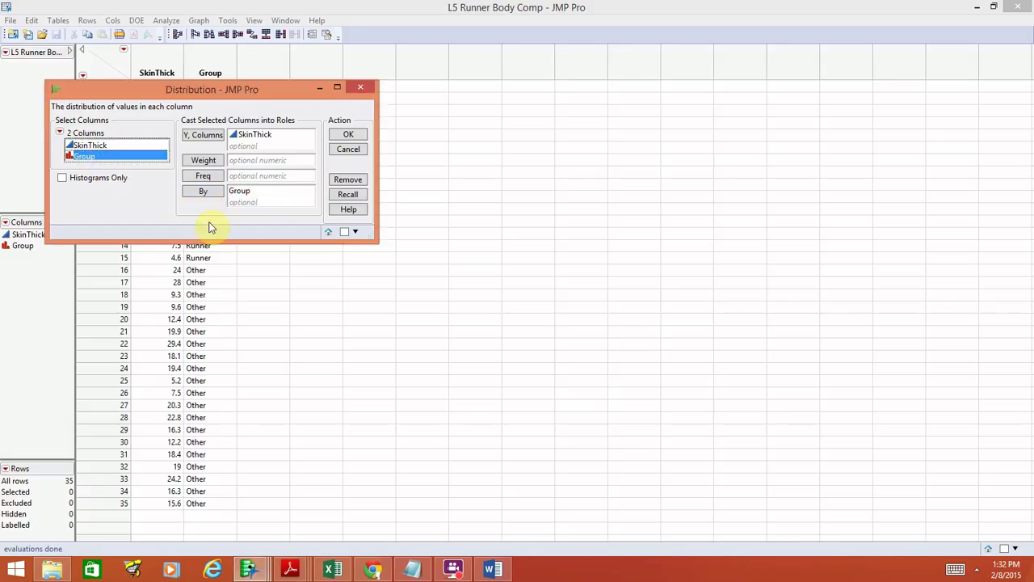
left_click(348, 135)
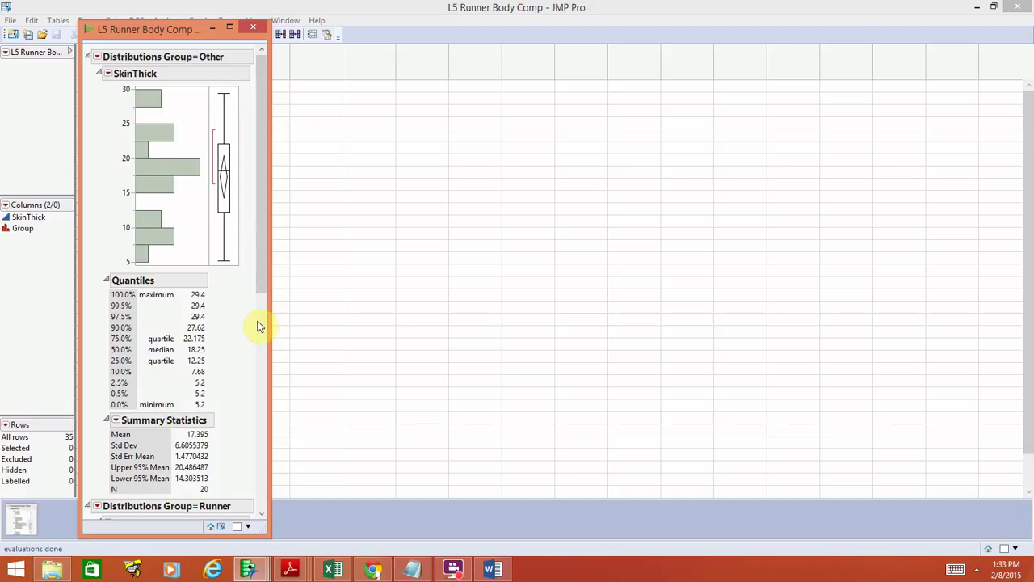
Scroll down to Runner's SkinThick results: mean 6.0866667, median 6.3, N 15
left_click_drag(263, 267, 263, 461)
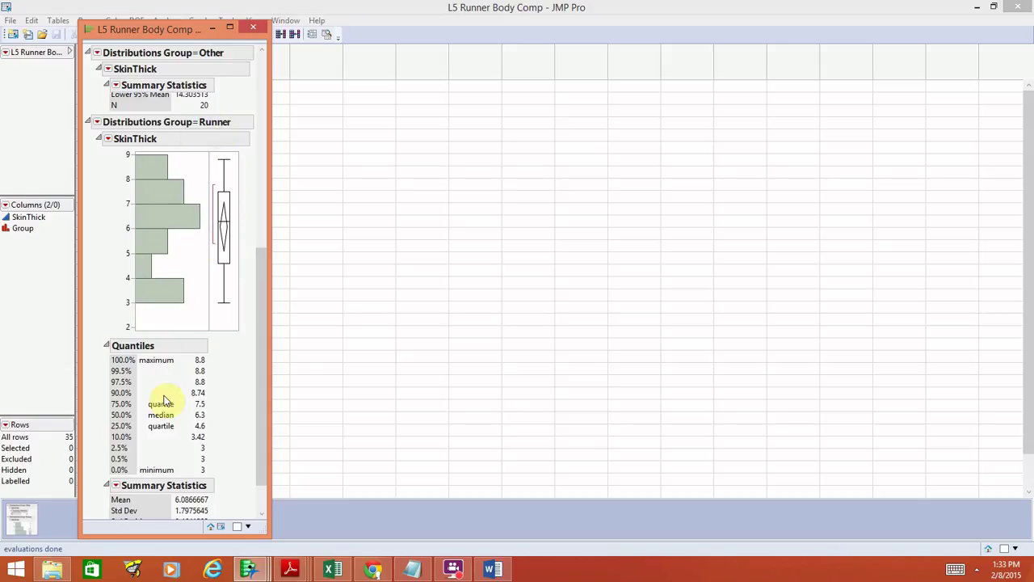
left_click_drag(258, 379, 255, 420)
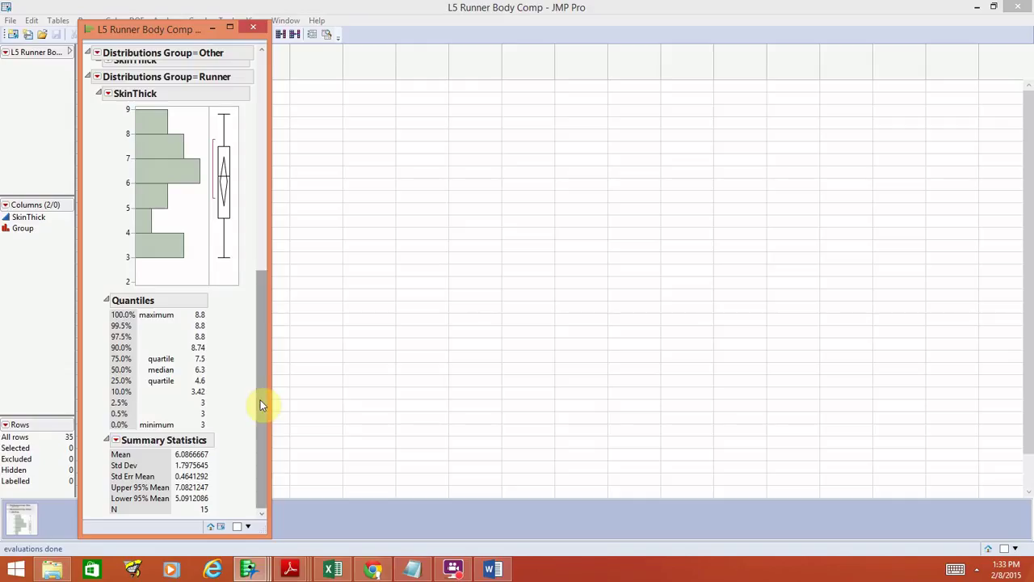
Close the old report and rerun Distribution with SkinThick as Y and Group as By
left_click(252, 27)
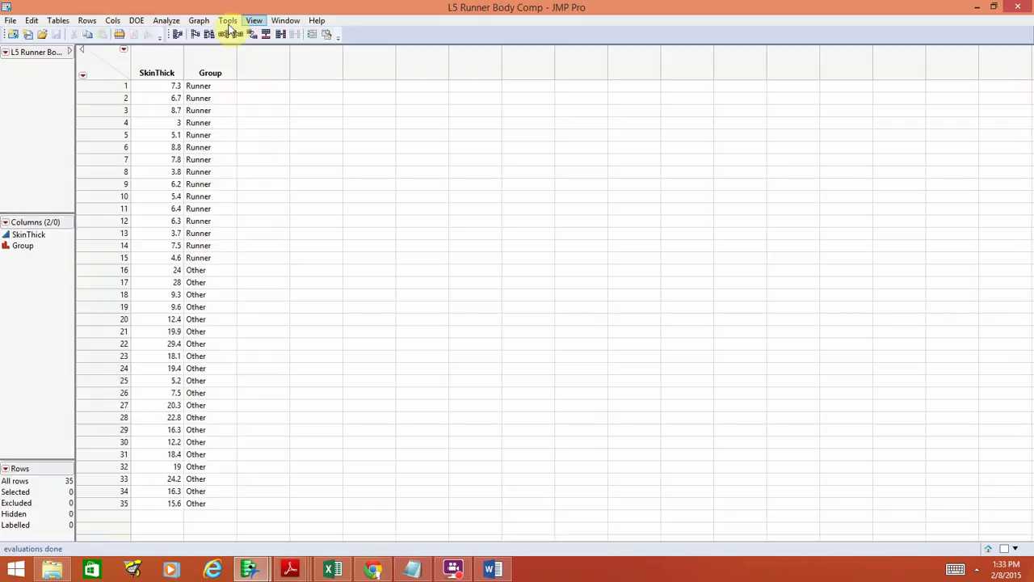
left_click(164, 22)
left_click(145, 35)
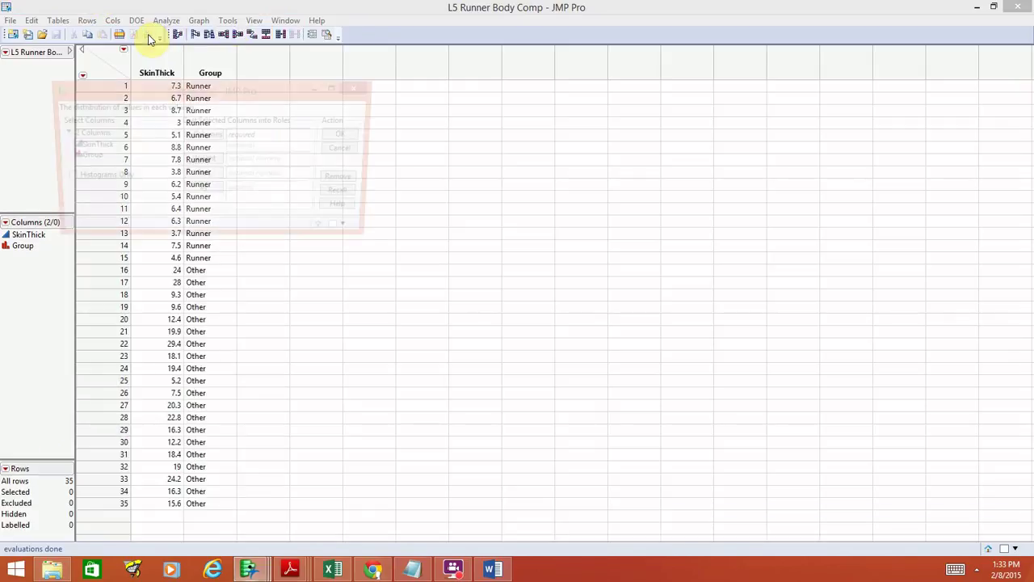
left_click(92, 146)
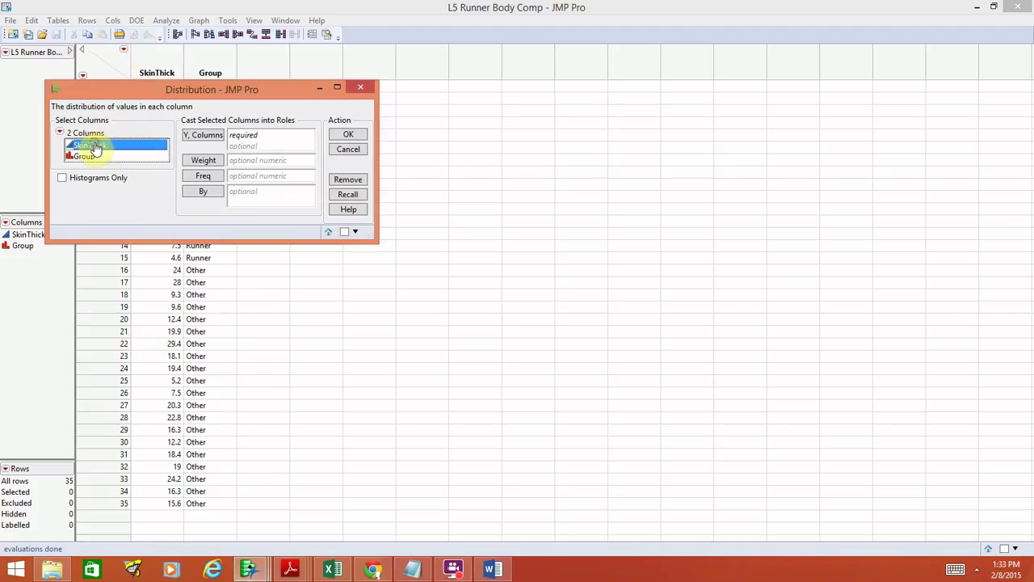
left_click(194, 137)
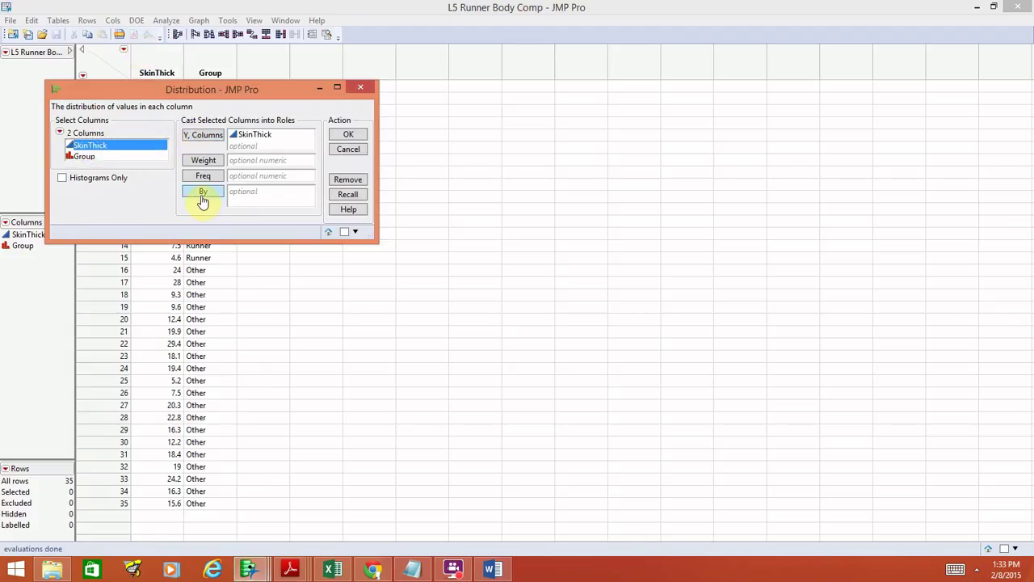
left_click(99, 157)
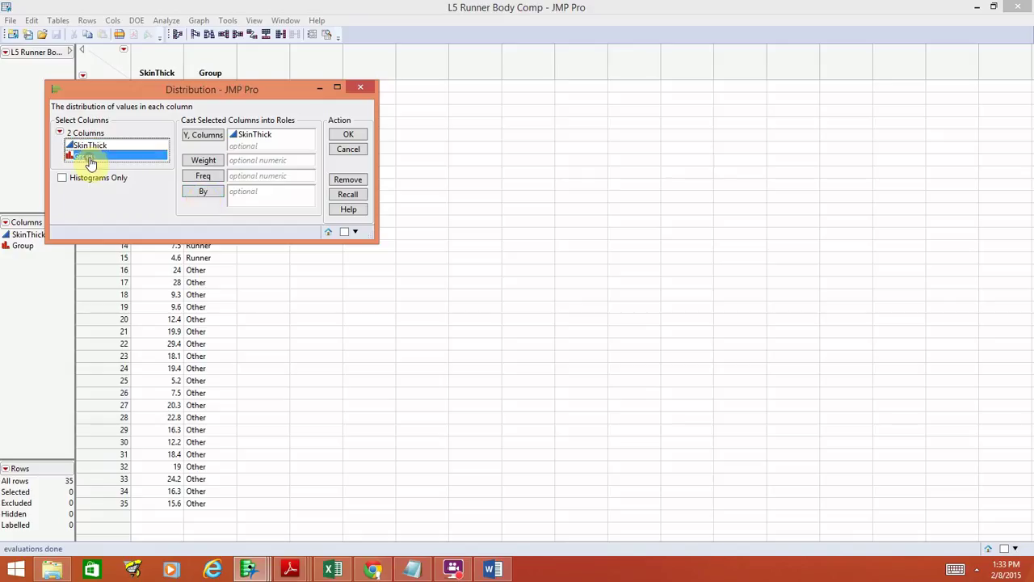
left_click(196, 194)
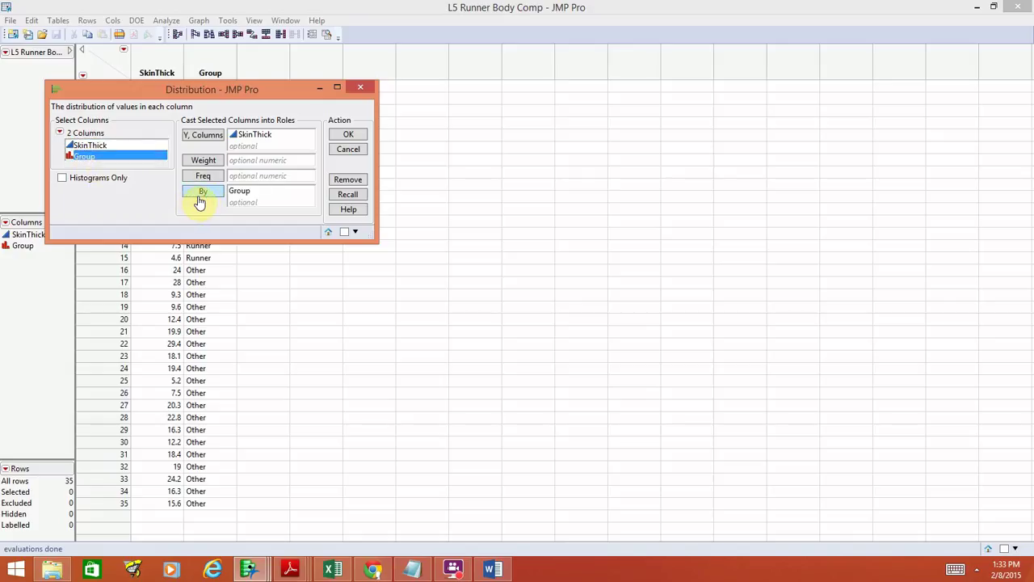
left_click(348, 134)
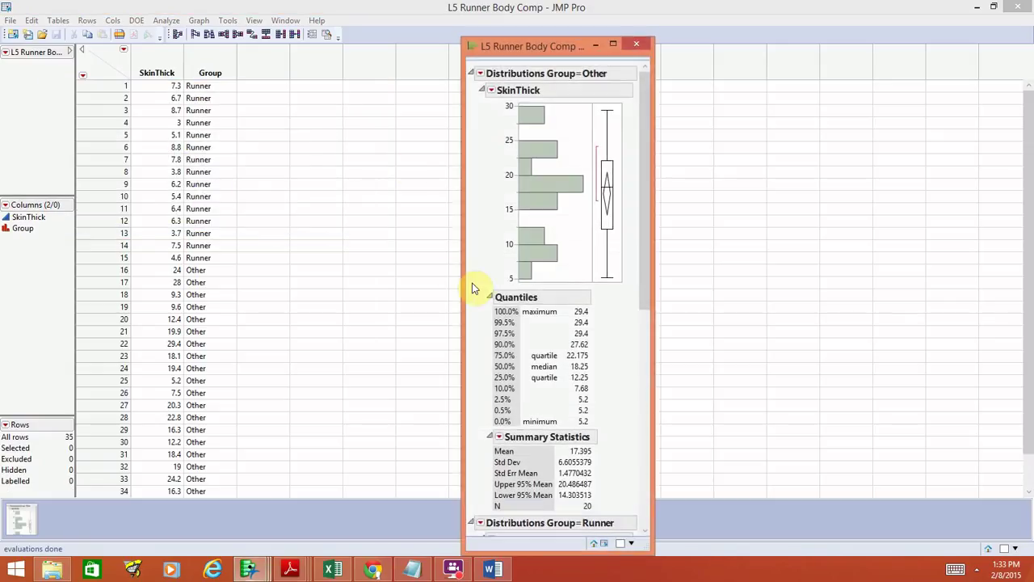